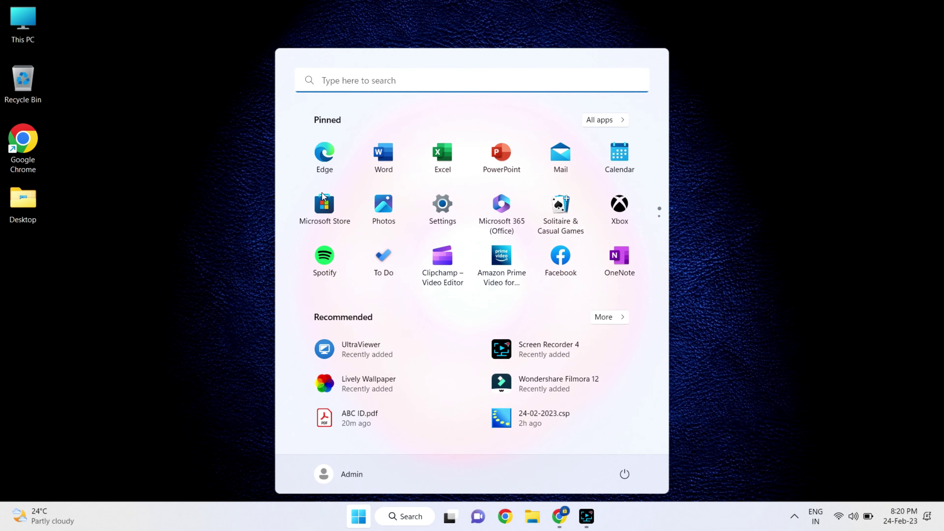
# Step: Open the Microsoft Store, search for "lively", and launch the Lively Wallpaper app from its product page
pyautogui.write('mic')
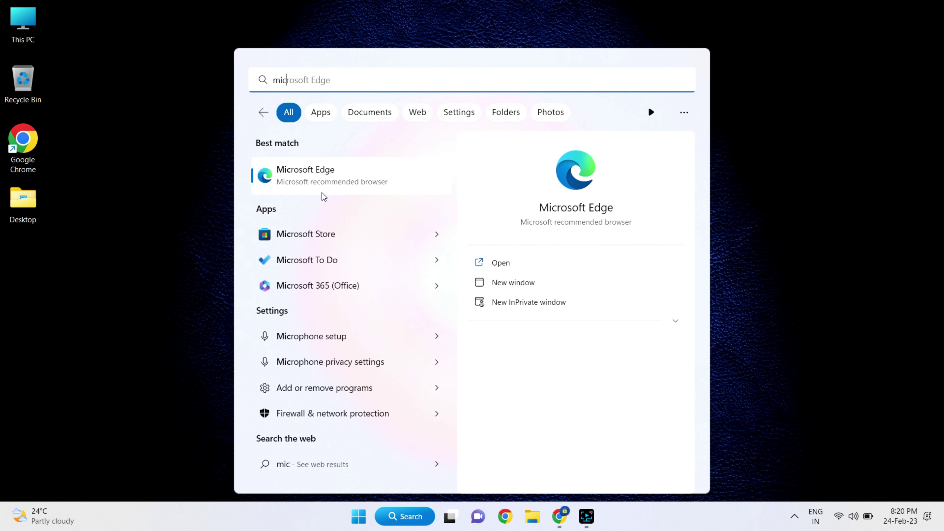
pyautogui.click(338, 234)
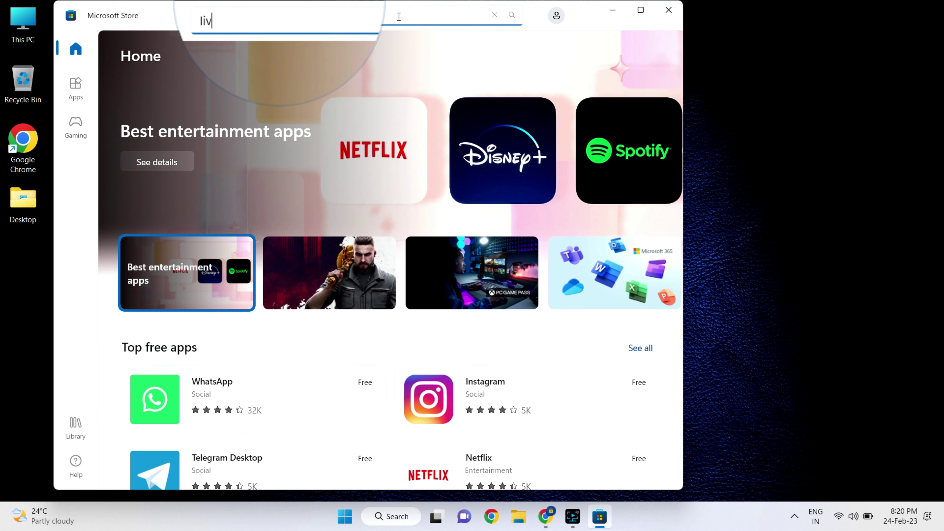
pyautogui.write('y')
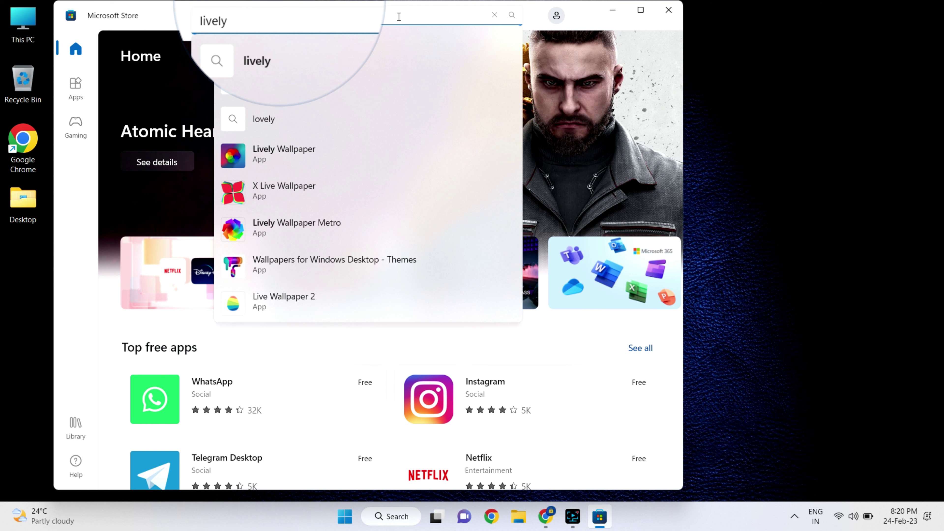
pyautogui.click(318, 153)
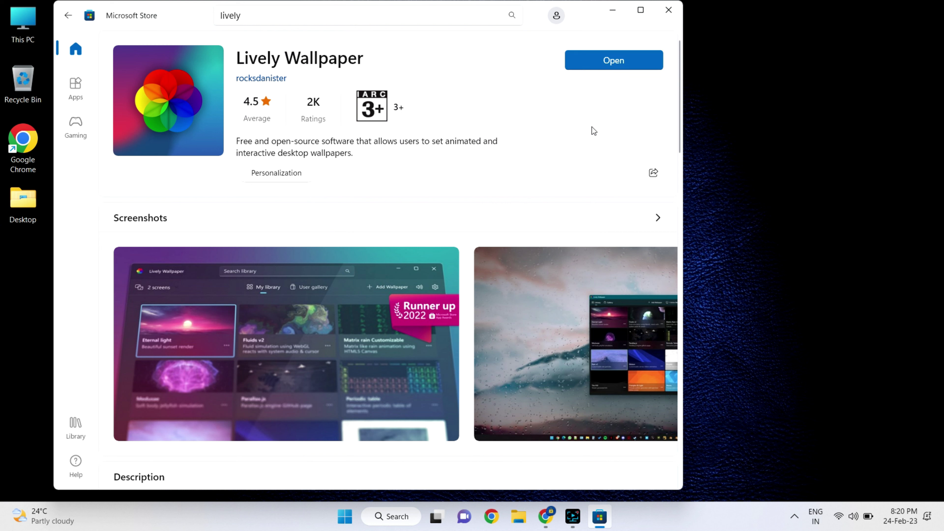
pyautogui.click(621, 65)
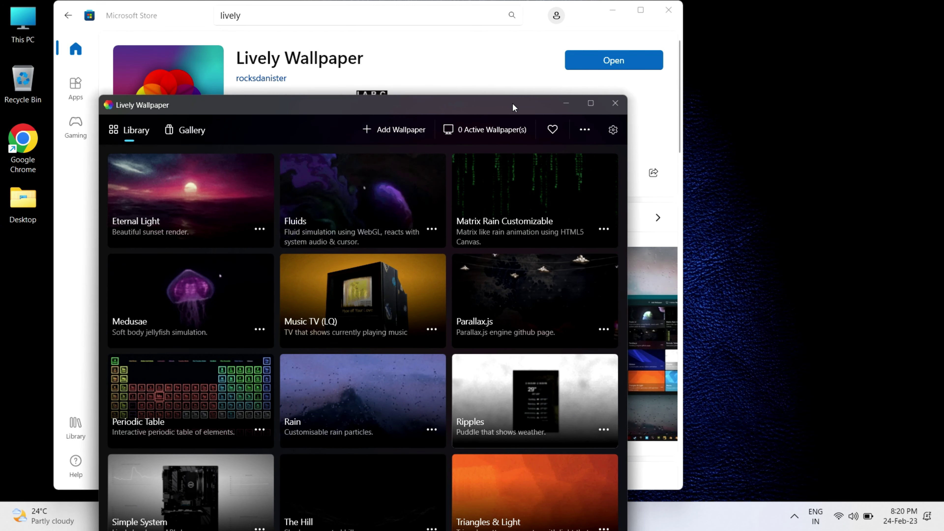
pyautogui.moveTo(512, 102); pyautogui.dragTo(526, 20)
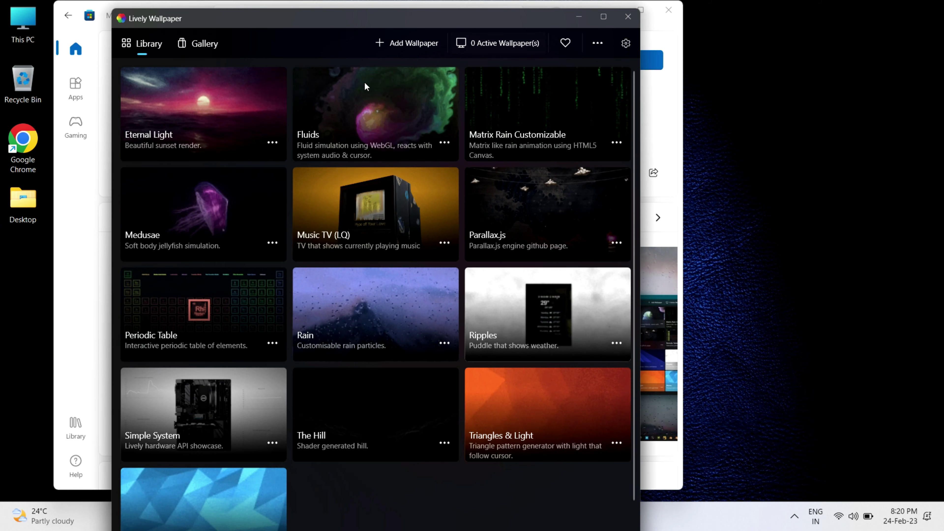
# Step: Set Fluids from the library as the desktop wallpaper, then clear the Lively Wallpaper and Microsoft Store windows off the desktop
pyautogui.click(360, 152)
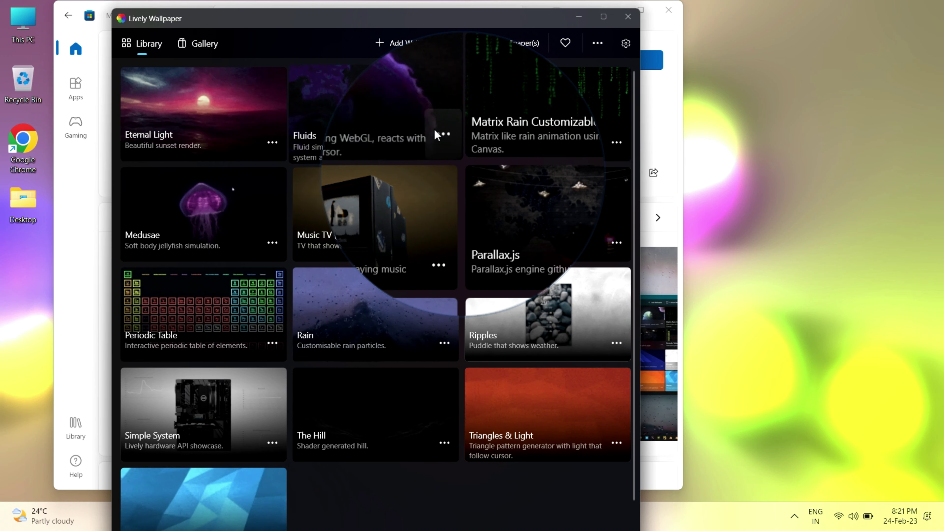
pyautogui.click(441, 133)
pyautogui.click(469, 146)
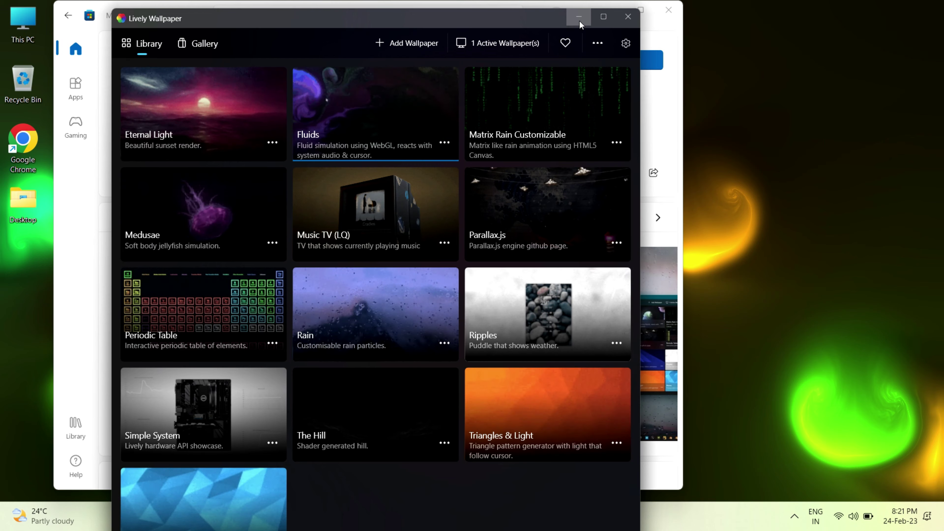
pyautogui.click(579, 20)
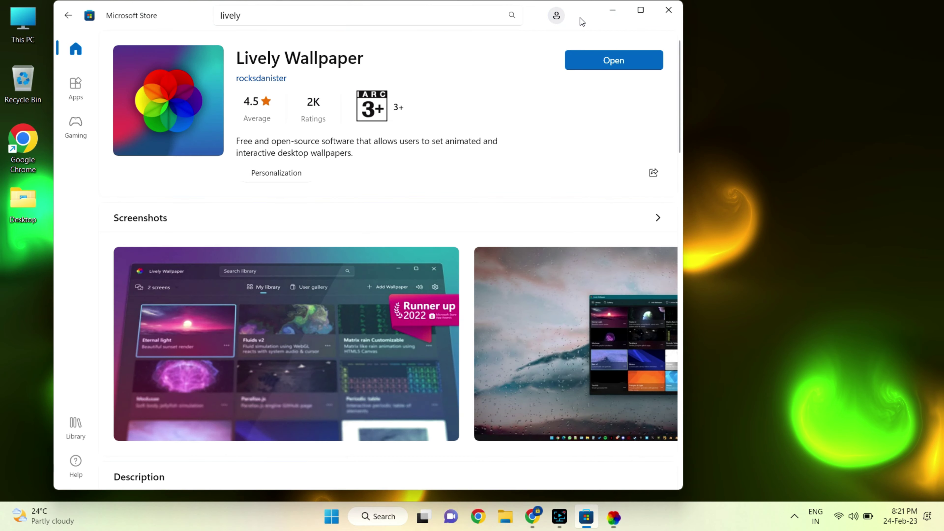
pyautogui.click(661, 15)
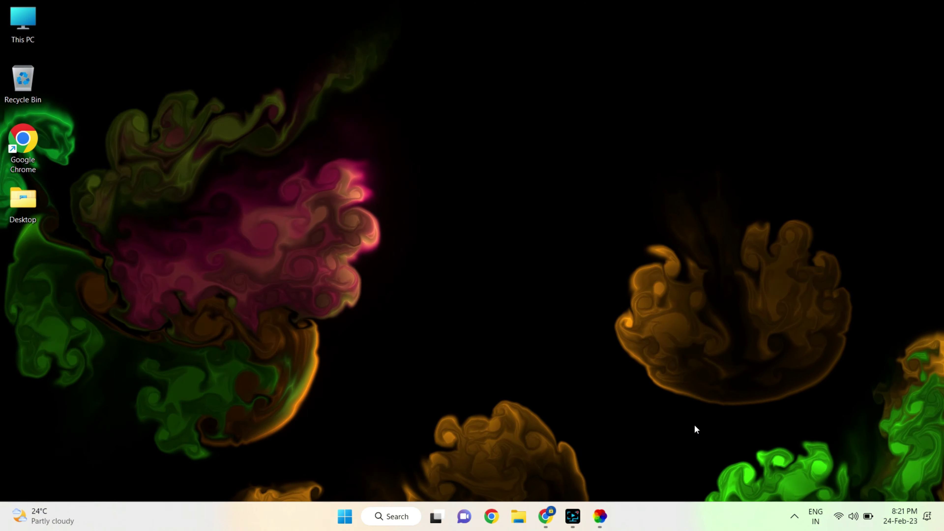
# Step: Set Matrix Rain Customizable as the desktop wallpaper and minimize Lively Wallpaper to view it
pyautogui.moveTo(600, 516)
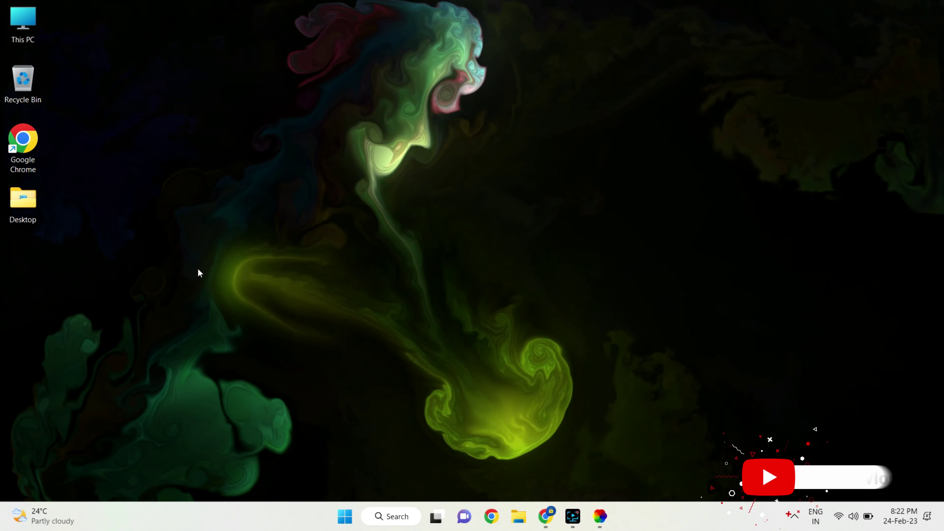
pyautogui.click(607, 519)
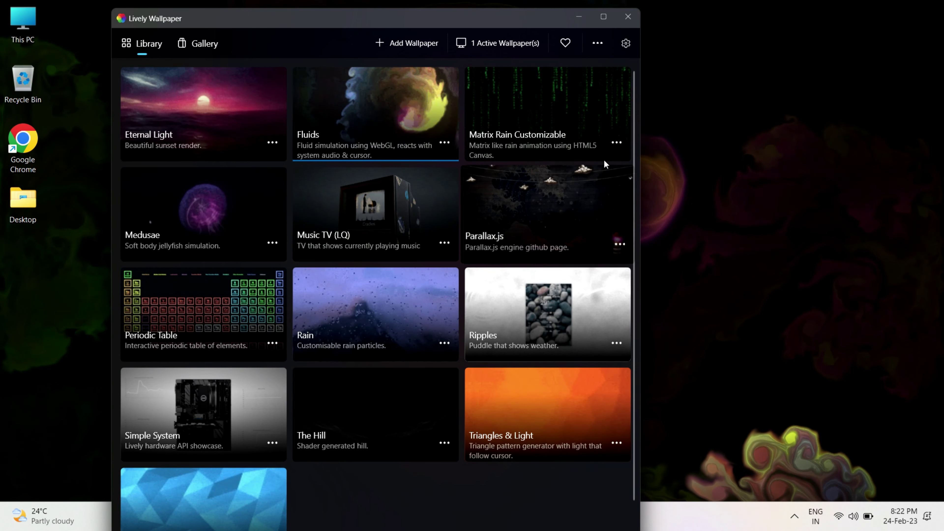
pyautogui.click(616, 142)
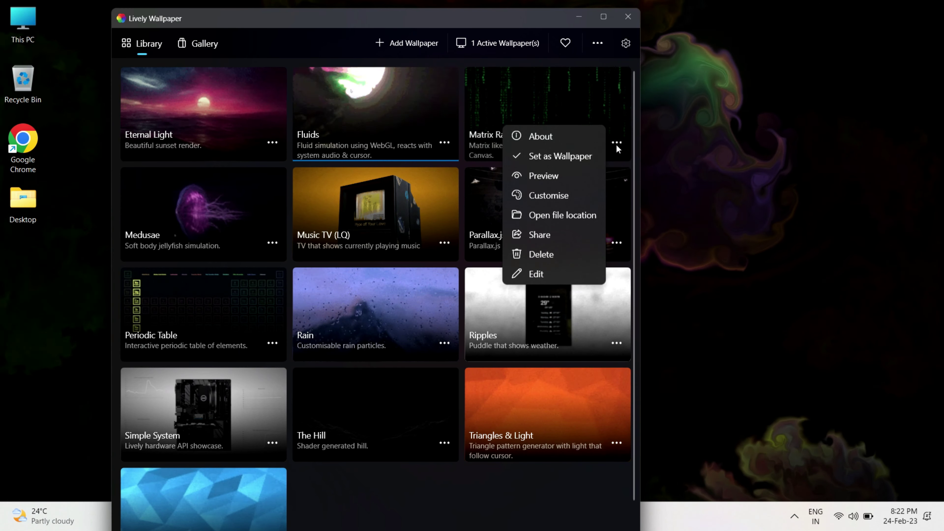
pyautogui.click(569, 156)
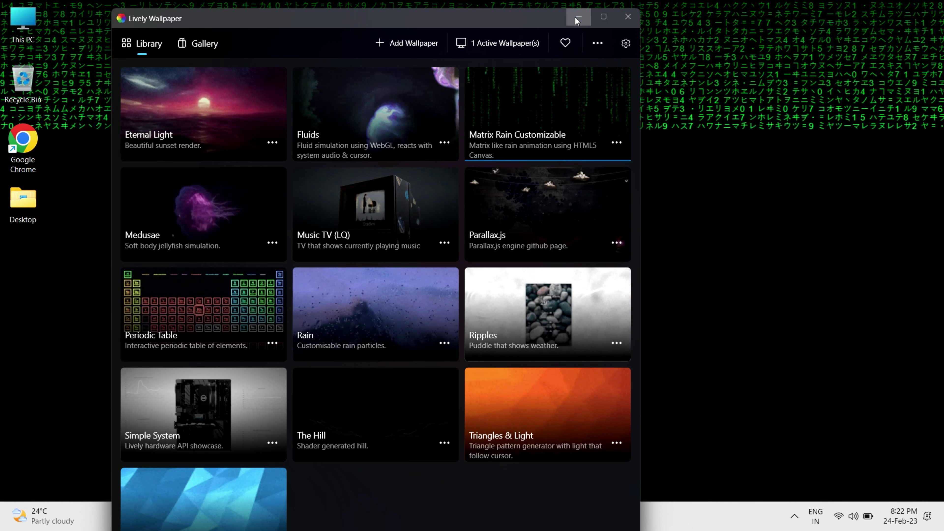
pyautogui.click(576, 18)
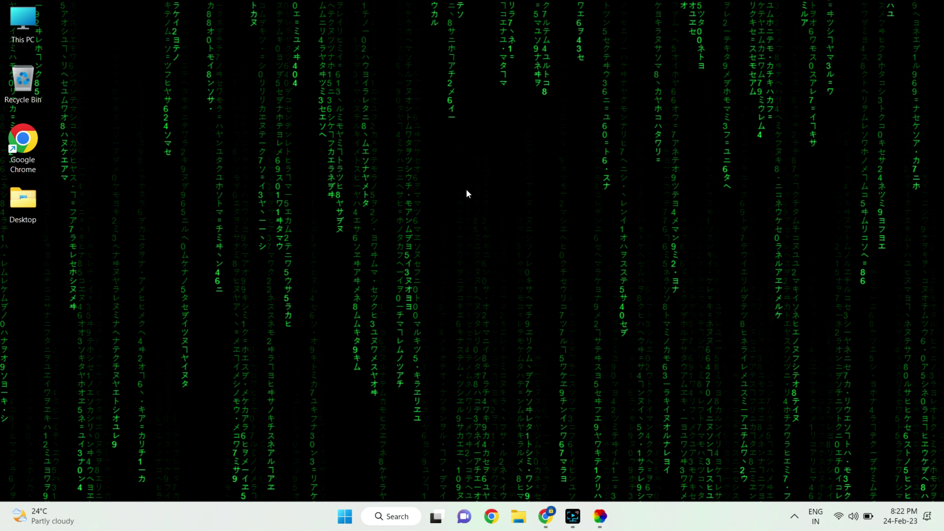
# Step: Set Rain as the desktop wallpaper and minimize Lively Wallpaper to try it on the desktop
pyautogui.click(596, 524)
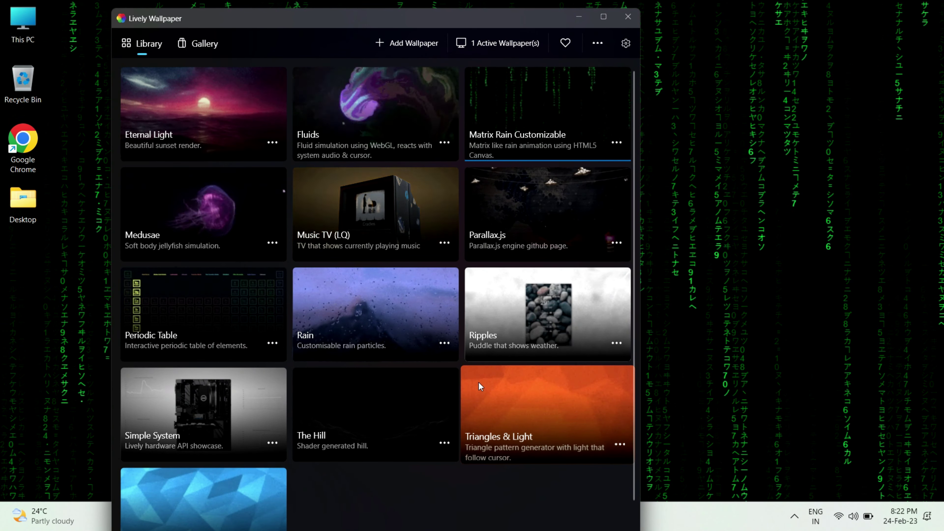
pyautogui.rightClick(448, 344)
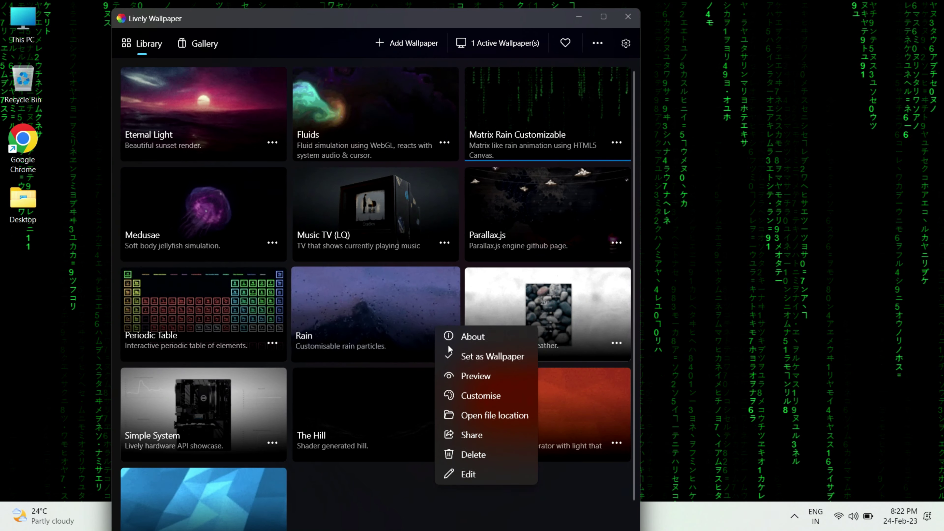
pyautogui.click(471, 357)
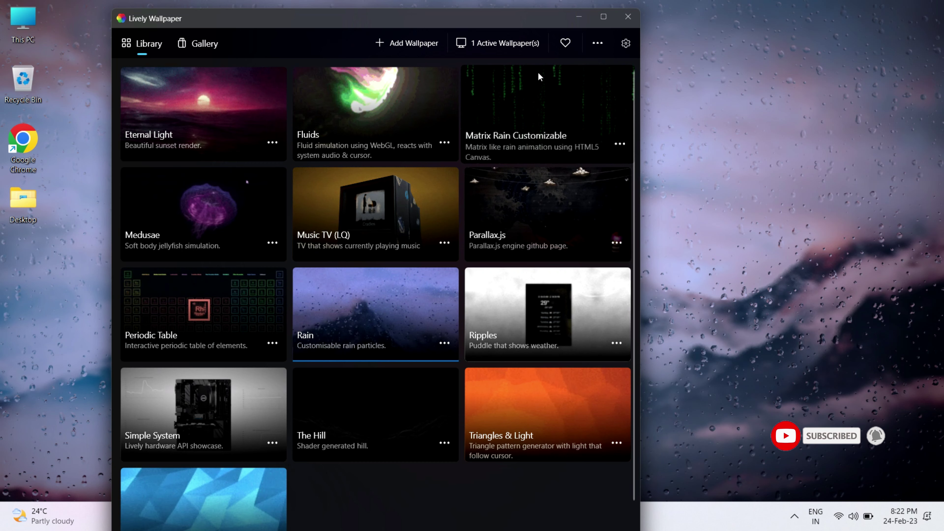
pyautogui.click(577, 17)
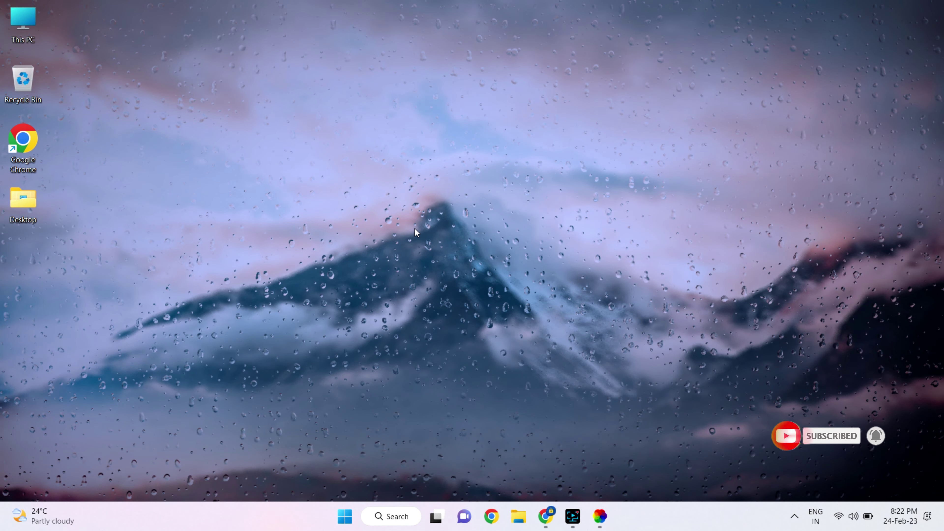
pyautogui.moveTo(340, 285); pyautogui.dragTo(444, 203)
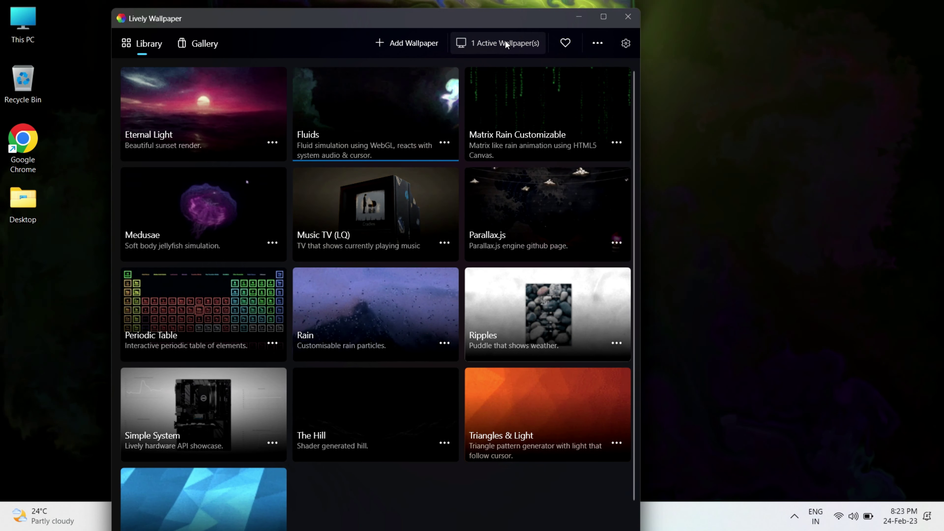
# Step: Remove the active live wallpaper from display 1 and close the Lively Wallpaper window
pyautogui.click(505, 42)
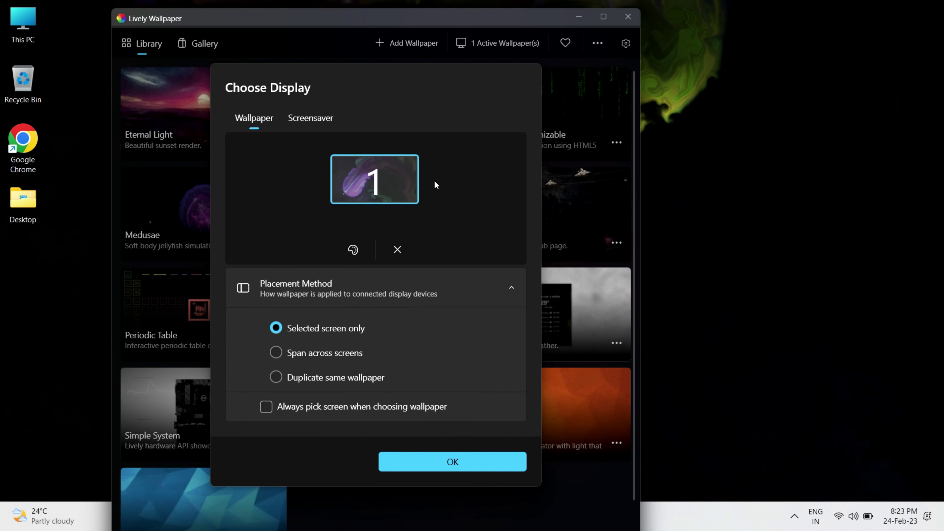
pyautogui.click(397, 249)
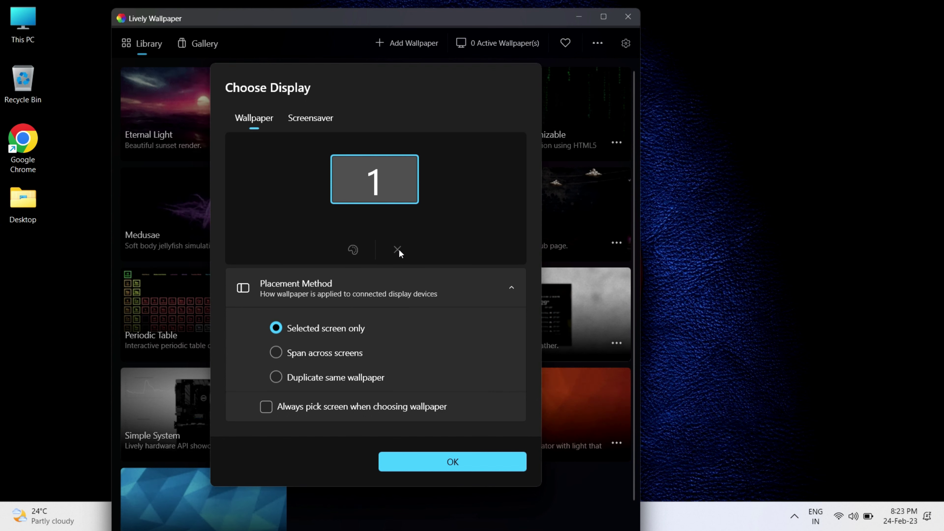
pyautogui.click(448, 463)
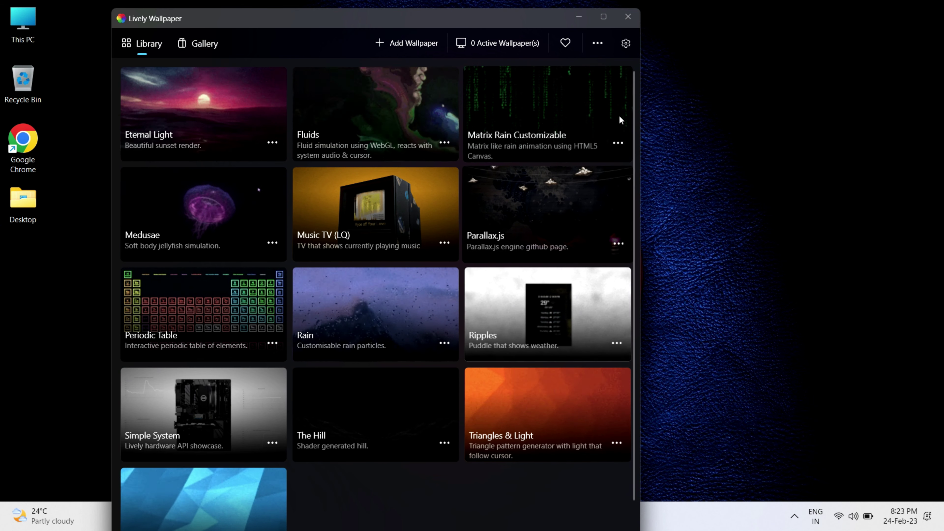
pyautogui.click(627, 17)
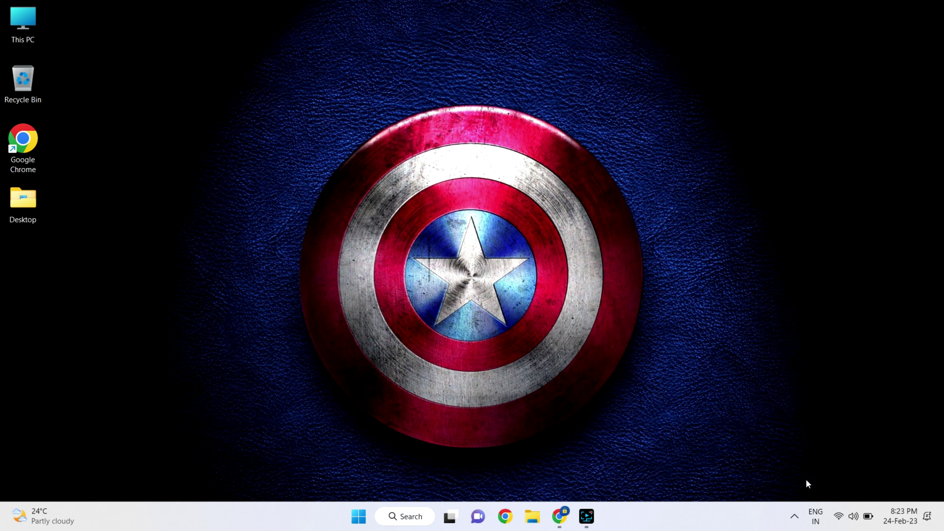
# Step: Reopen Lively from the system tray, set Fluids as the desktop wallpaper again, and close the app window
pyautogui.click(795, 518)
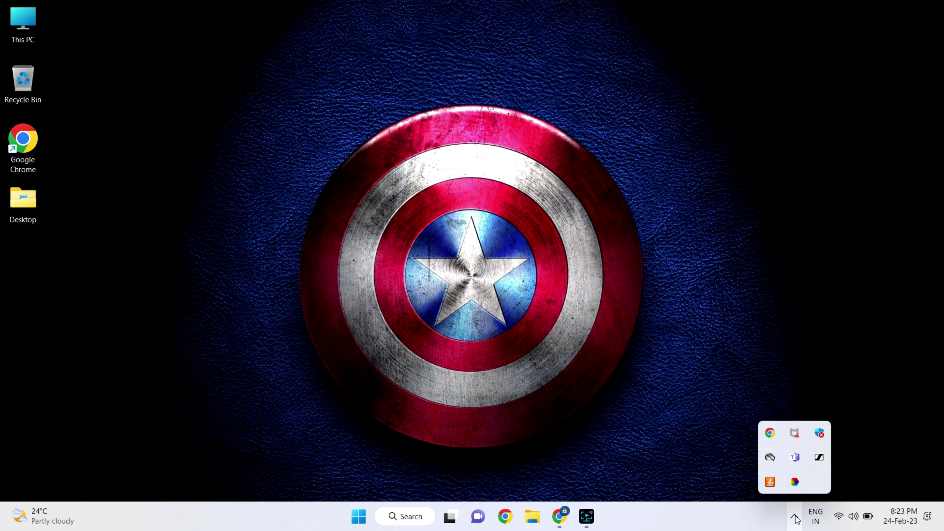
pyautogui.rightClick(794, 483)
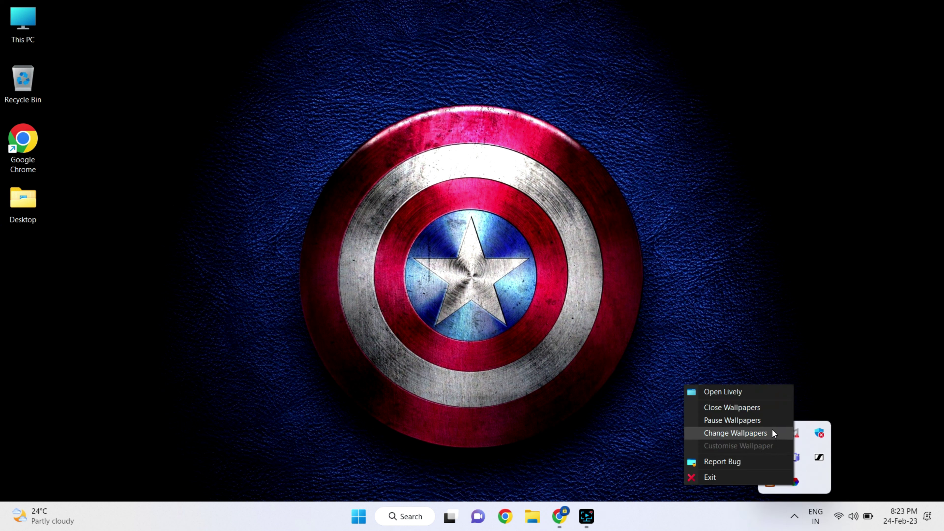
pyautogui.click(768, 392)
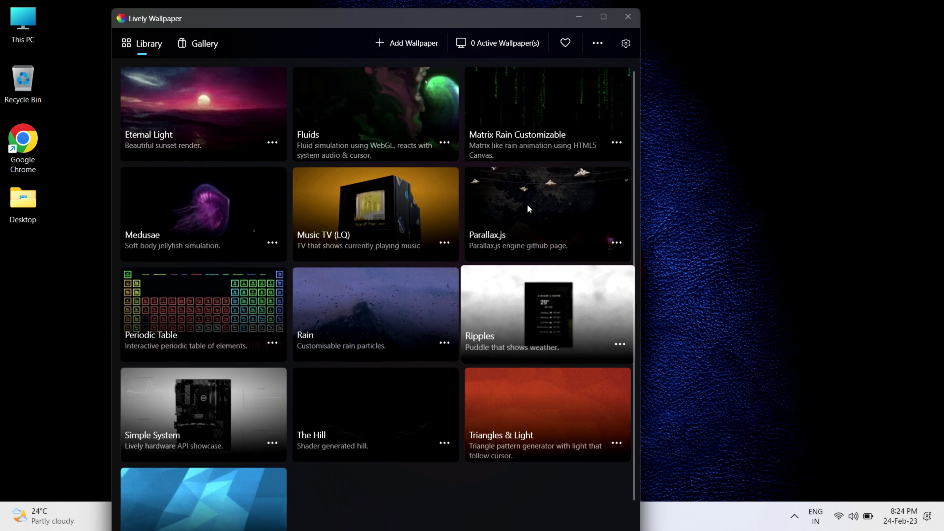
pyautogui.click(446, 144)
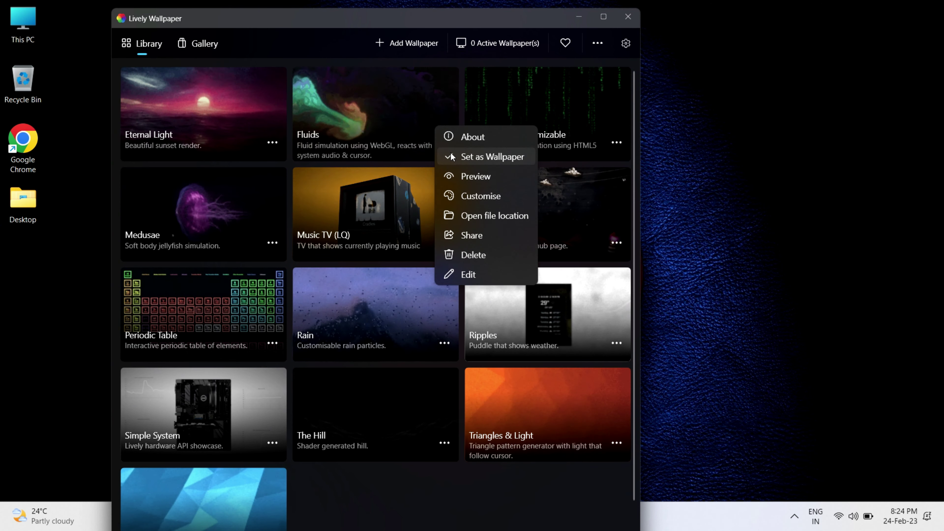
pyautogui.click(460, 154)
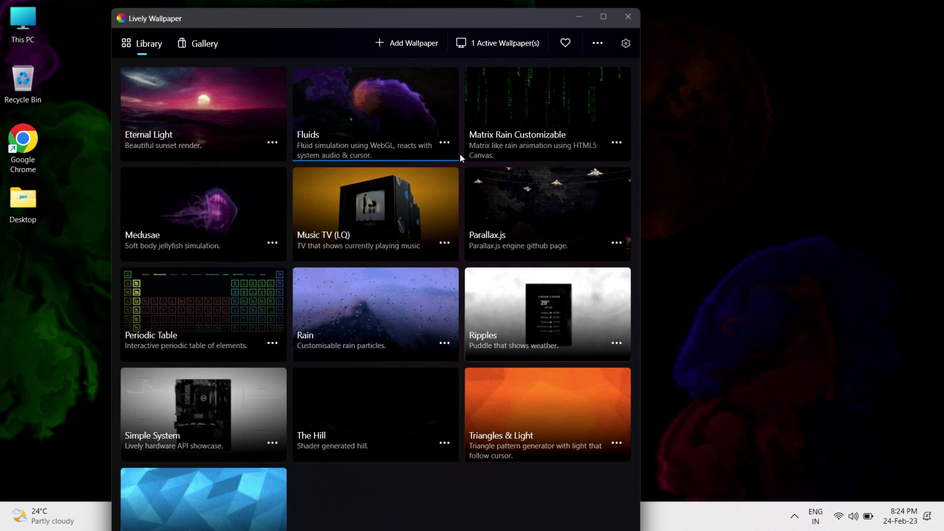
pyautogui.click(628, 16)
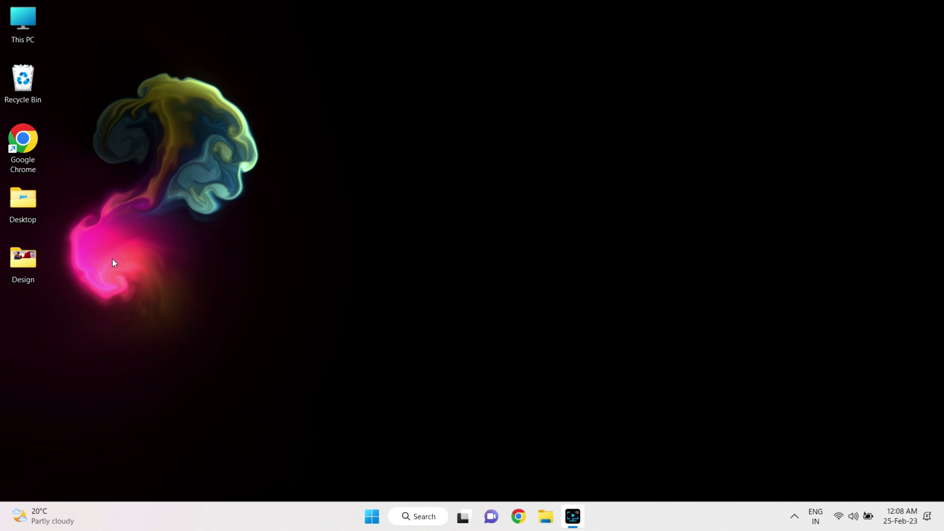
# Step: Open the Design folder on the desktop and start printing all the images in it together
pyautogui.click(27, 259)
pyautogui.doubleClick(26, 259)
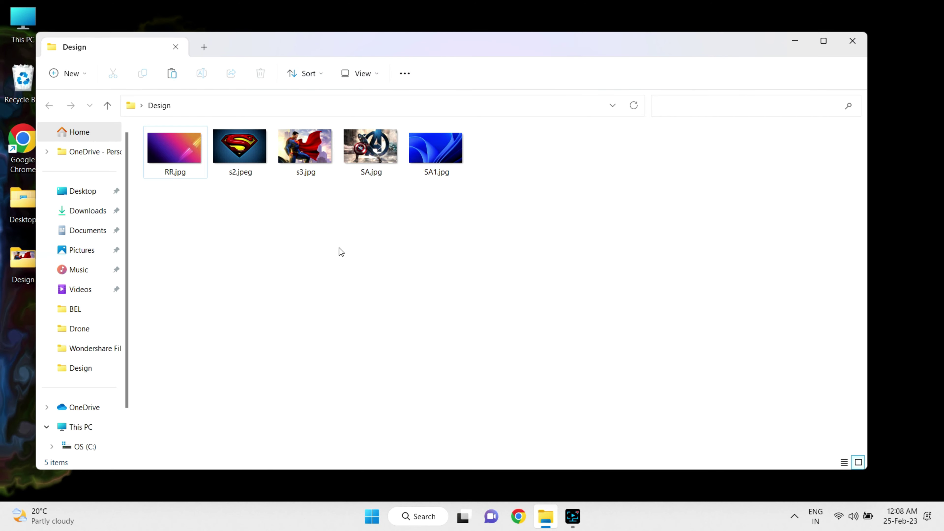
pyautogui.moveTo(519, 212); pyautogui.dragTo(175, 142)
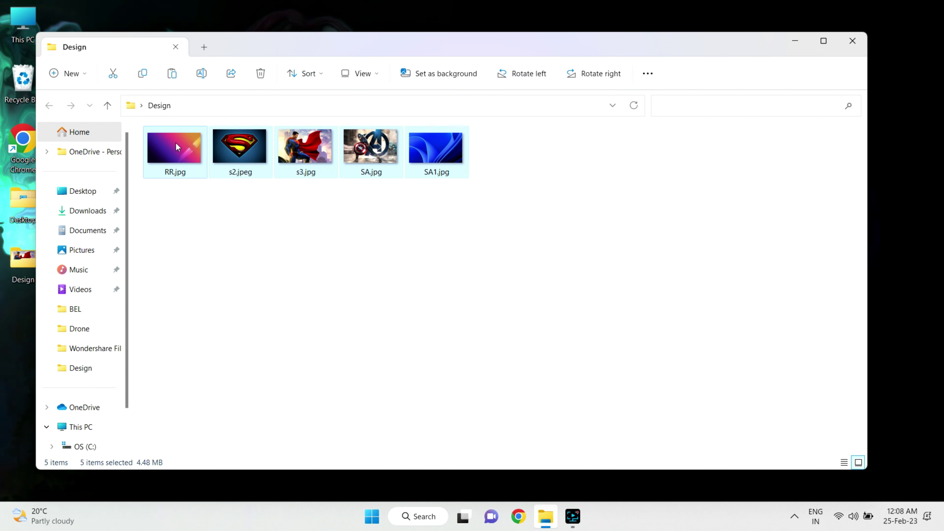
pyautogui.rightClick(176, 142)
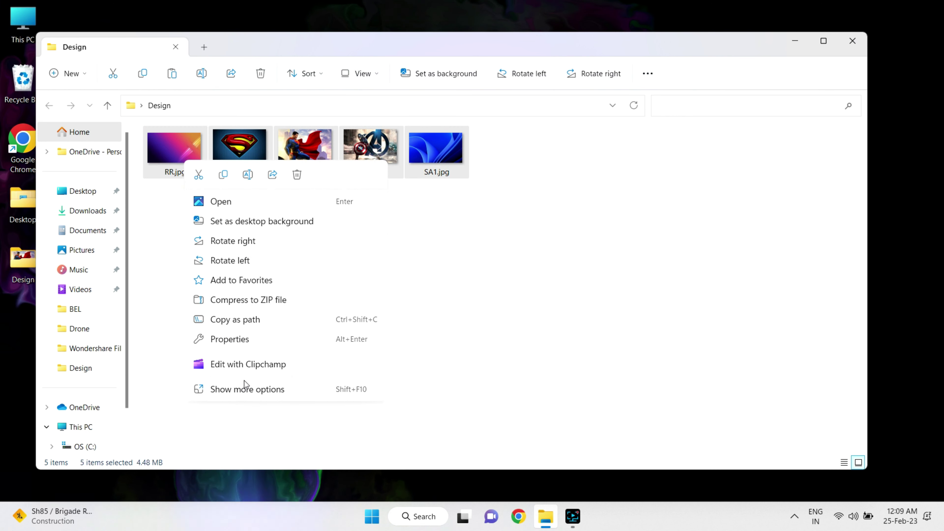
pyautogui.click(246, 389)
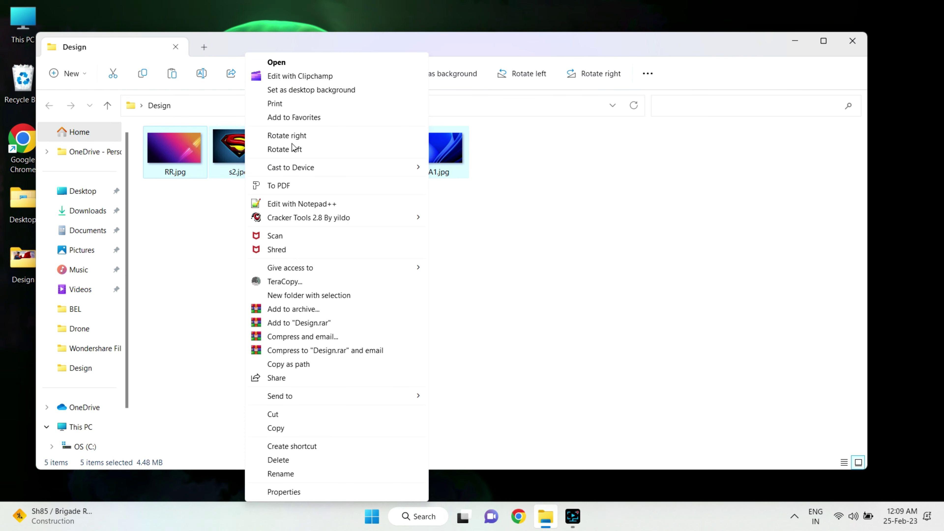
pyautogui.click(296, 101)
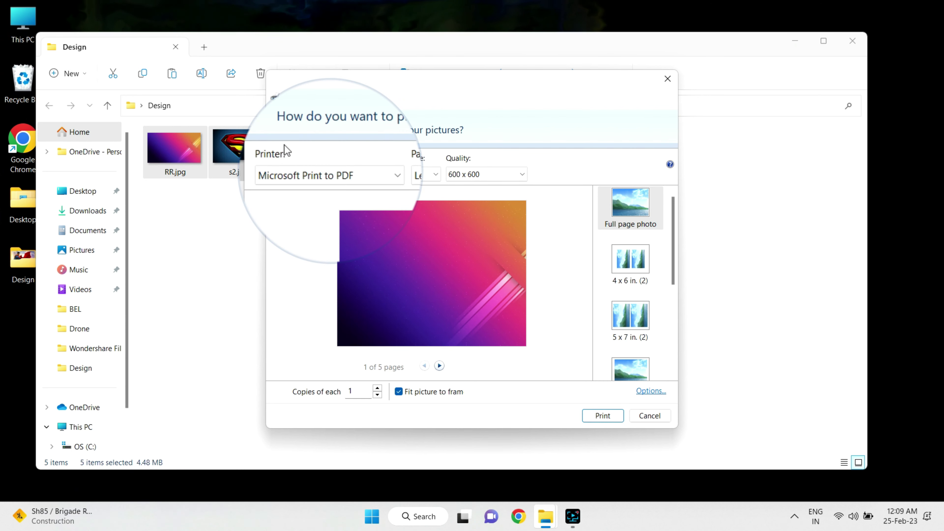
# Step: Print the pictures with Microsoft Print to PDF and save the output on the Desktop as Images
pyautogui.click(361, 177)
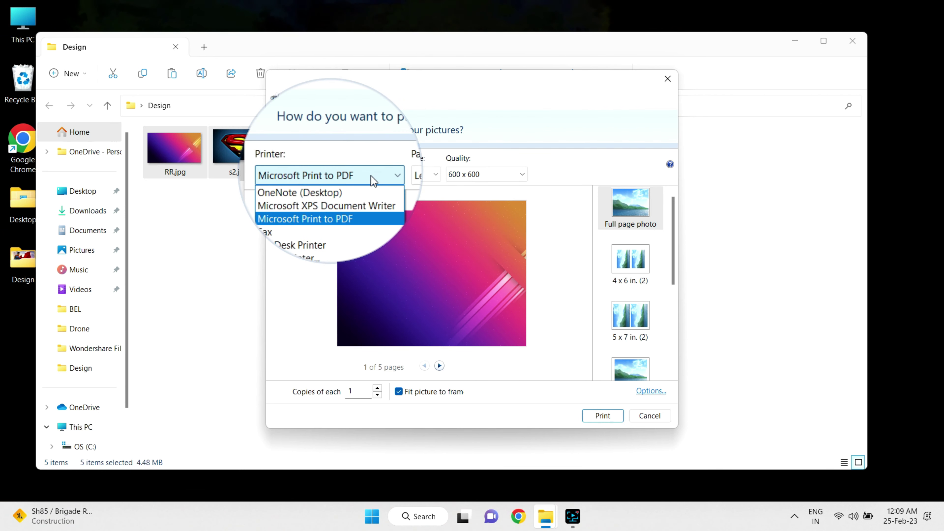
pyautogui.click(363, 178)
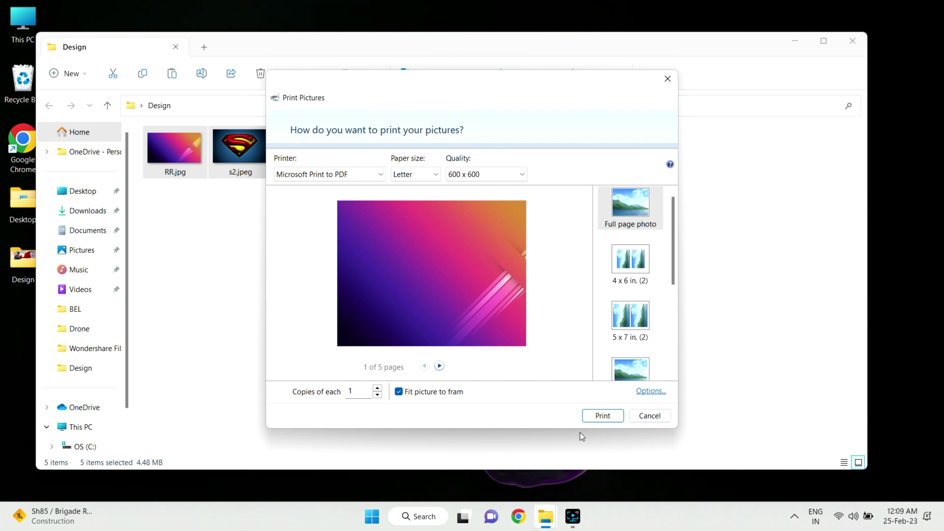
pyautogui.click(603, 416)
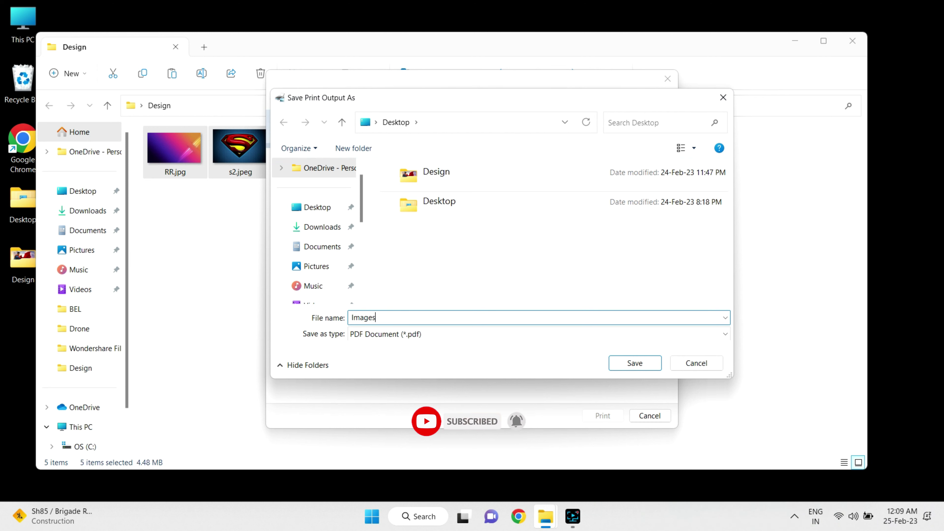
pyautogui.click(636, 364)
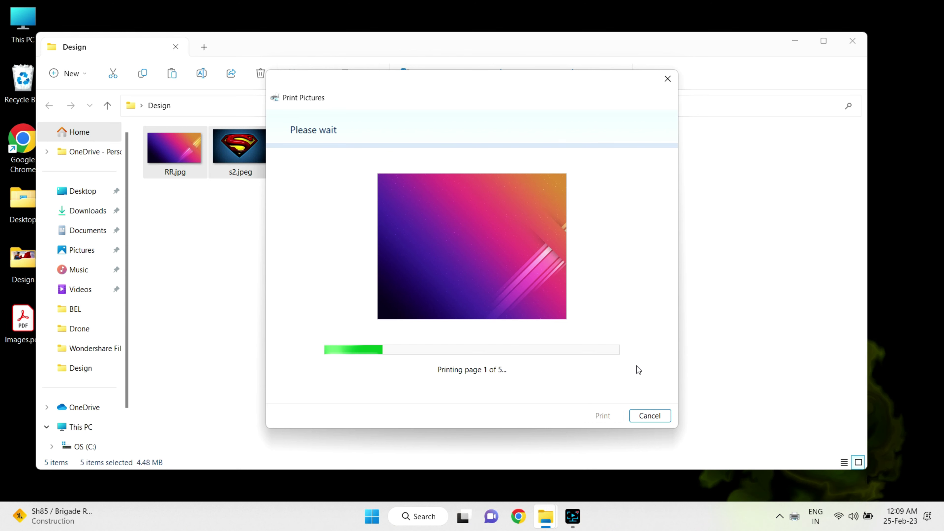